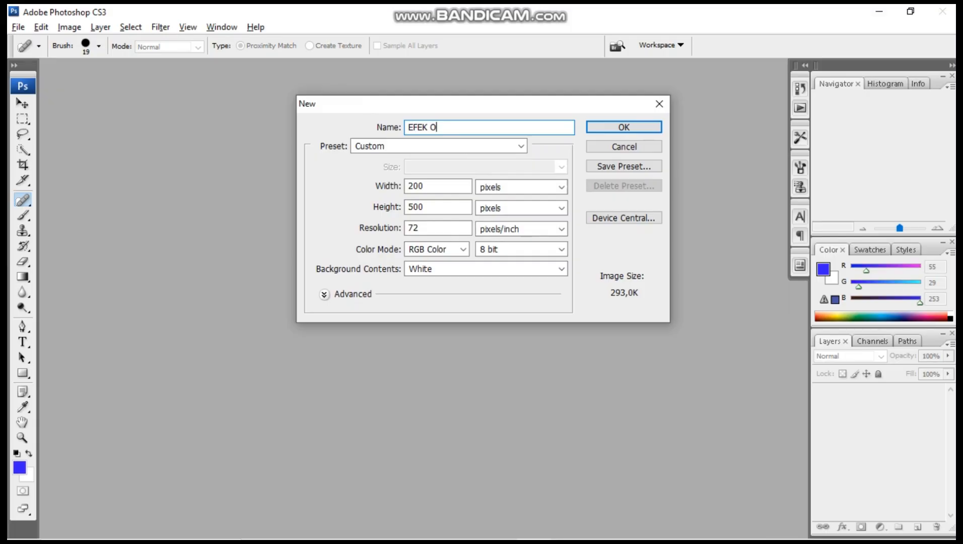
Create a new 200 × 500 pixel RGB document named EFEK PETIR with a white background and maximize its window.
key("BackSpace")
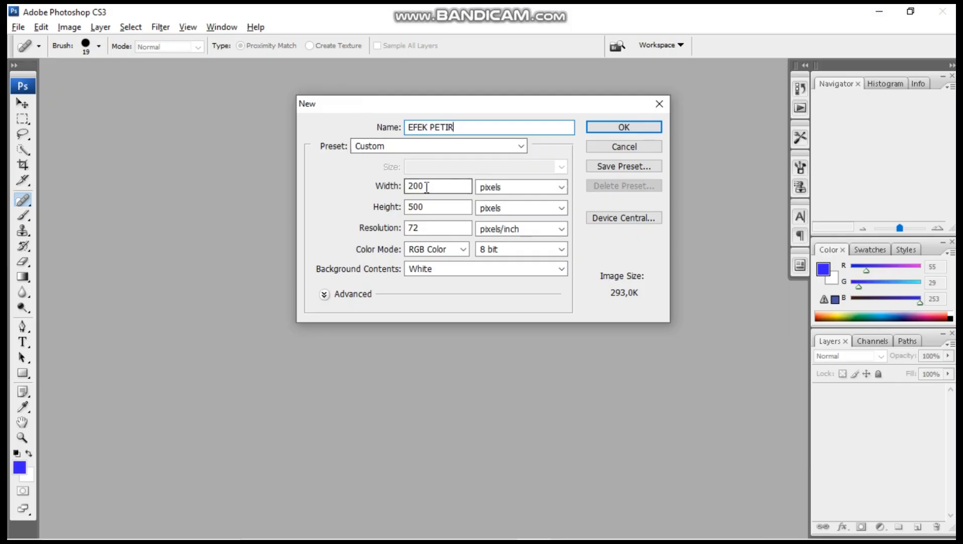
left_click(608, 128)
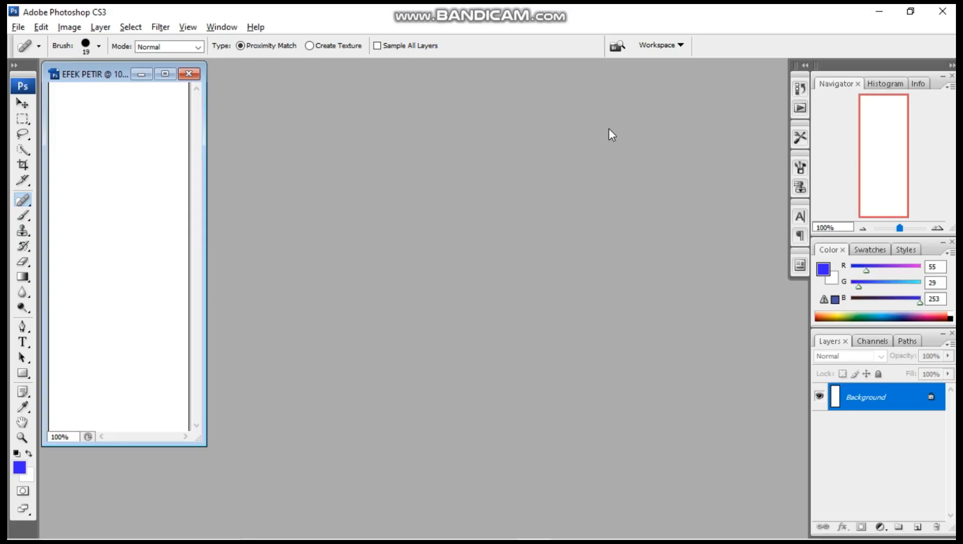
left_click(165, 75)
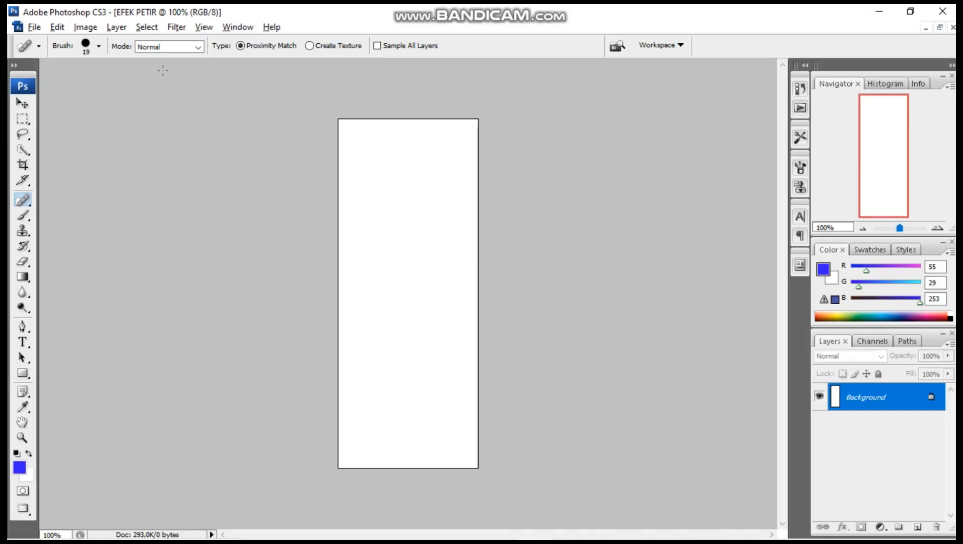
Set the foreground color to #2b10f4 and fill the canvas with a horizontal linear gradient running from its right edge to near its left edge.
left_click(22, 278)
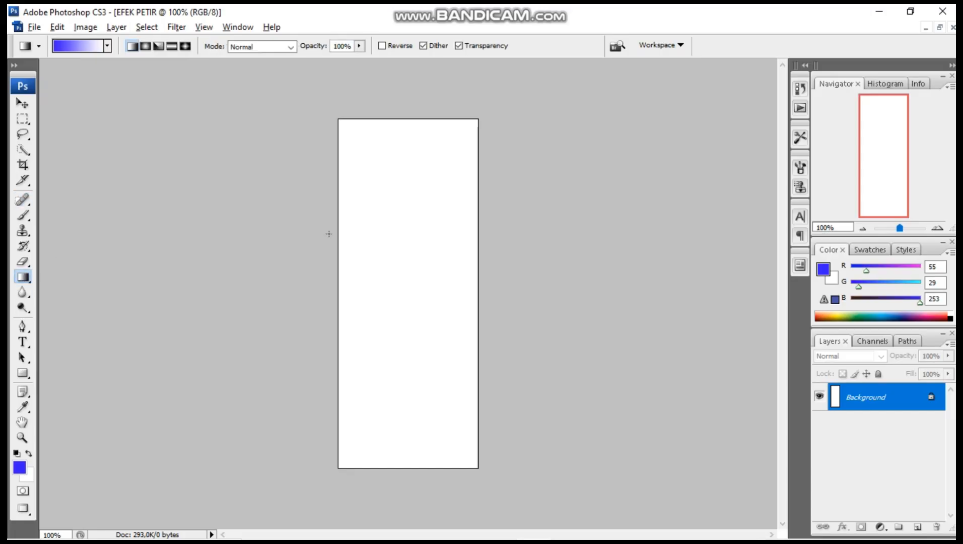
left_click(20, 467)
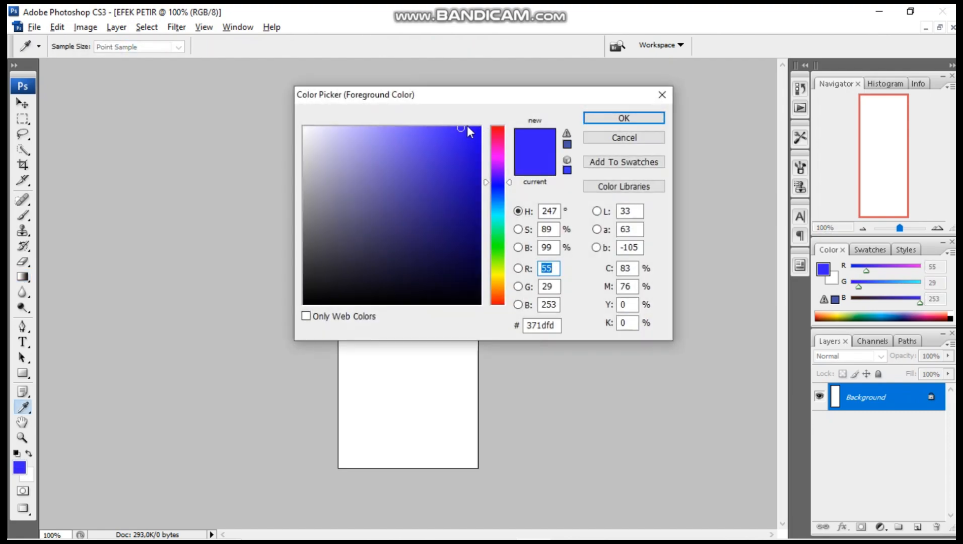
left_click_drag(461, 129, 469, 134)
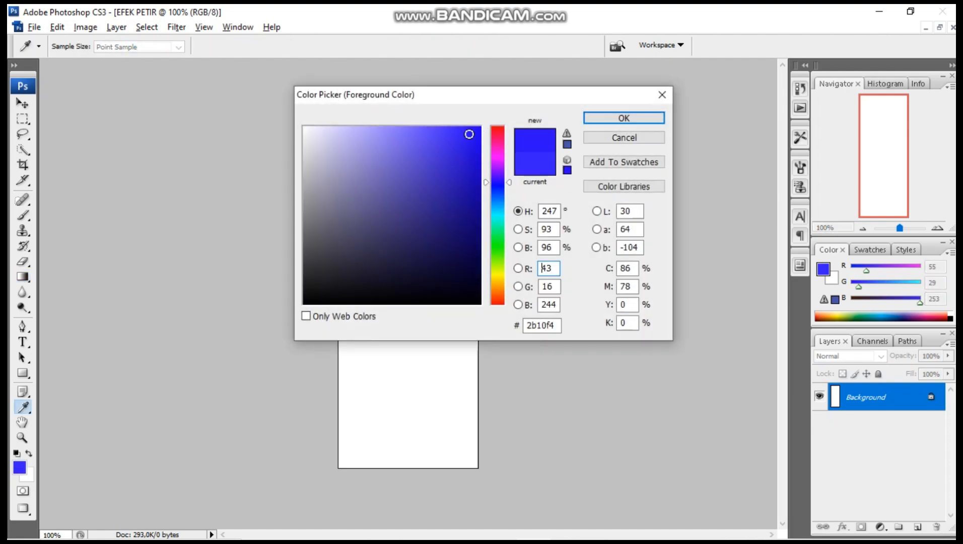
left_click(593, 117)
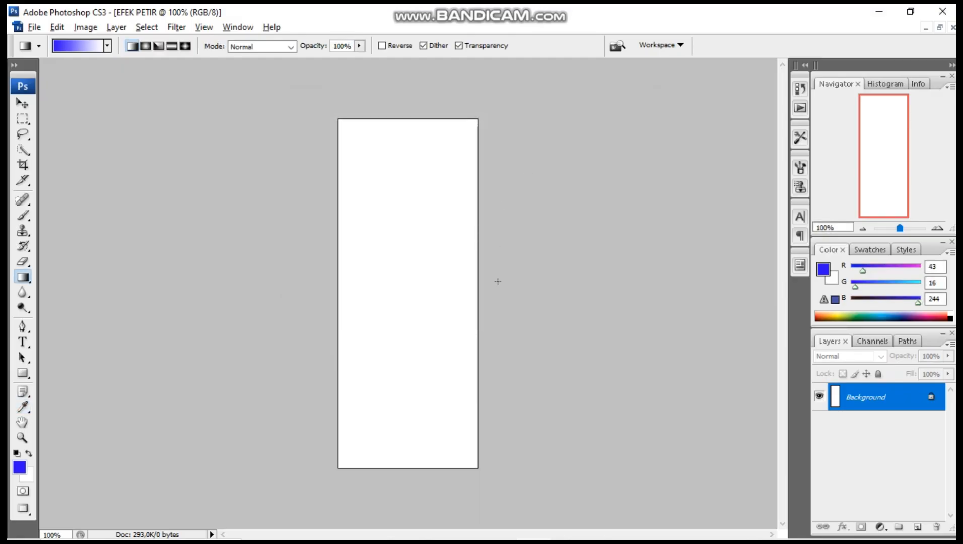
left_click_drag(493, 296, 378, 295)
left_click_drag(370, 295, 352, 296)
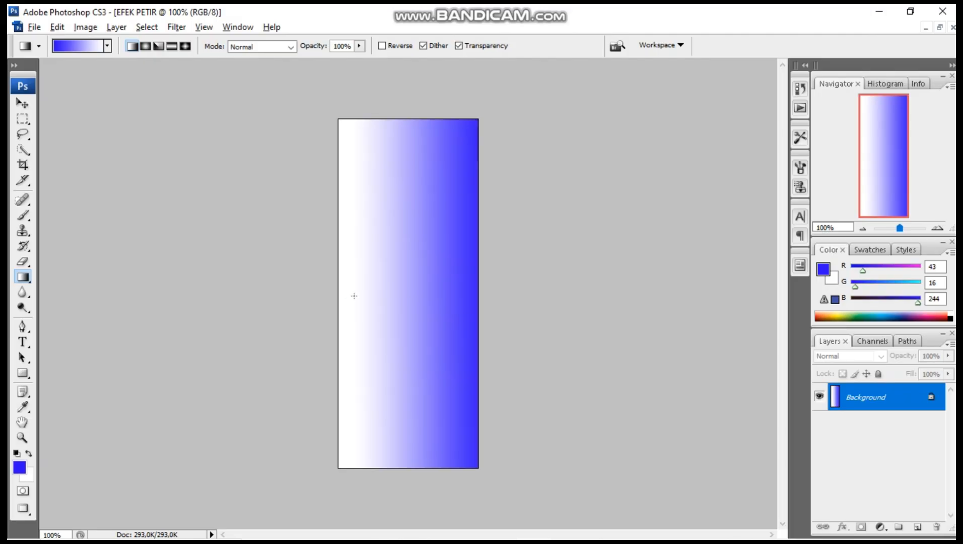
Render Difference Clouds over the gradient and invert the image's colors.
left_click(175, 28)
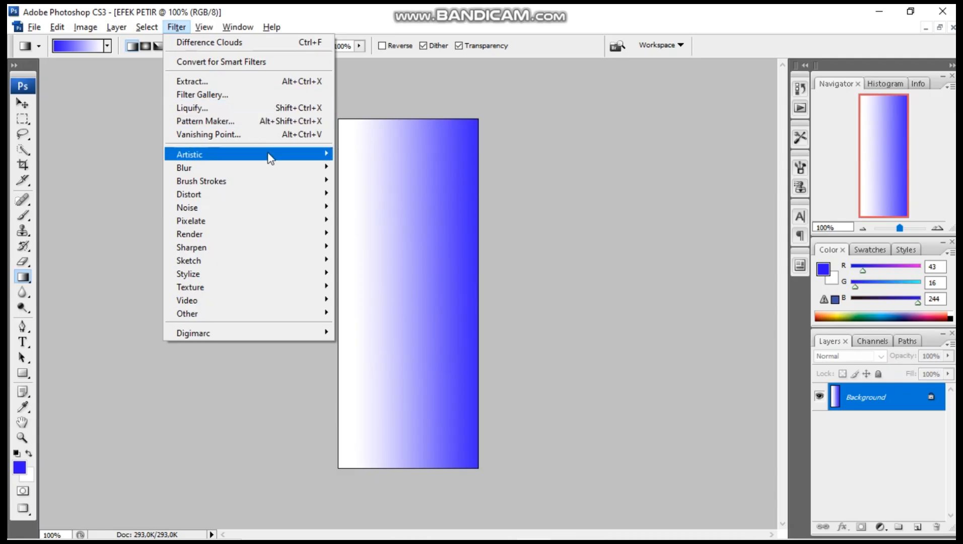
mouse_move(314, 235)
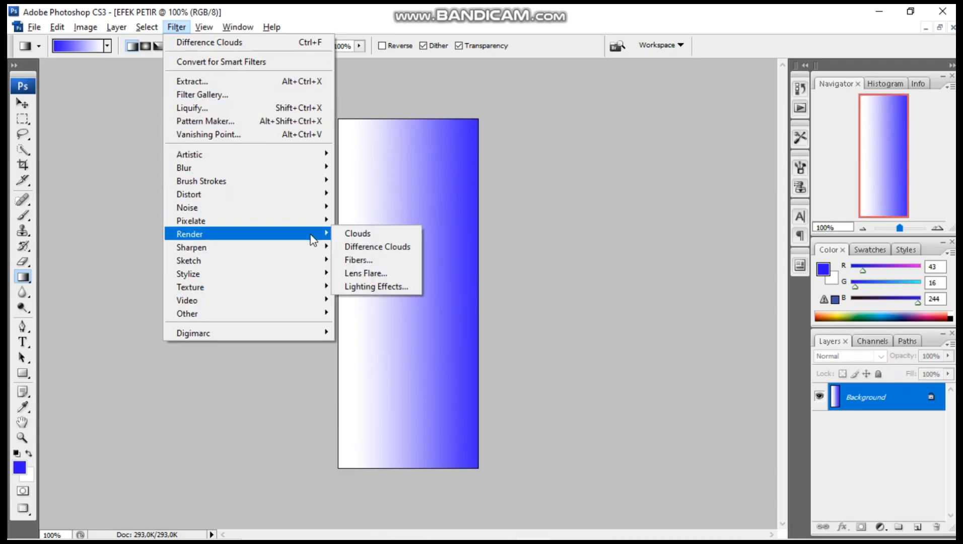
left_click(371, 247)
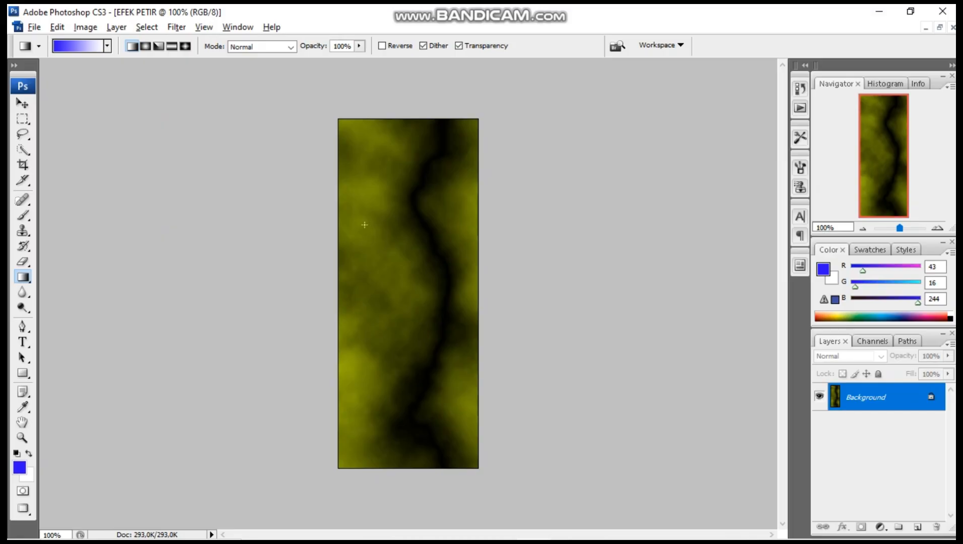
left_click(92, 27)
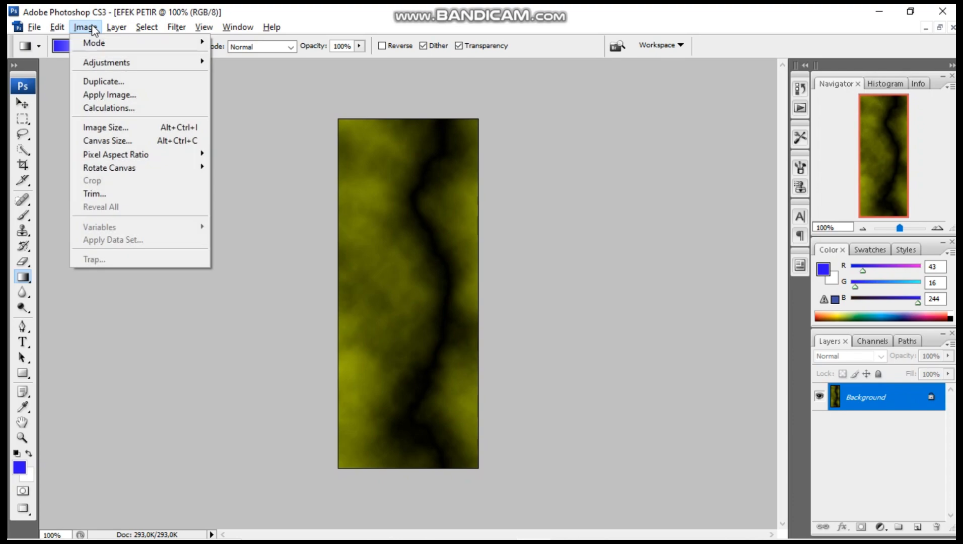
mouse_move(115, 66)
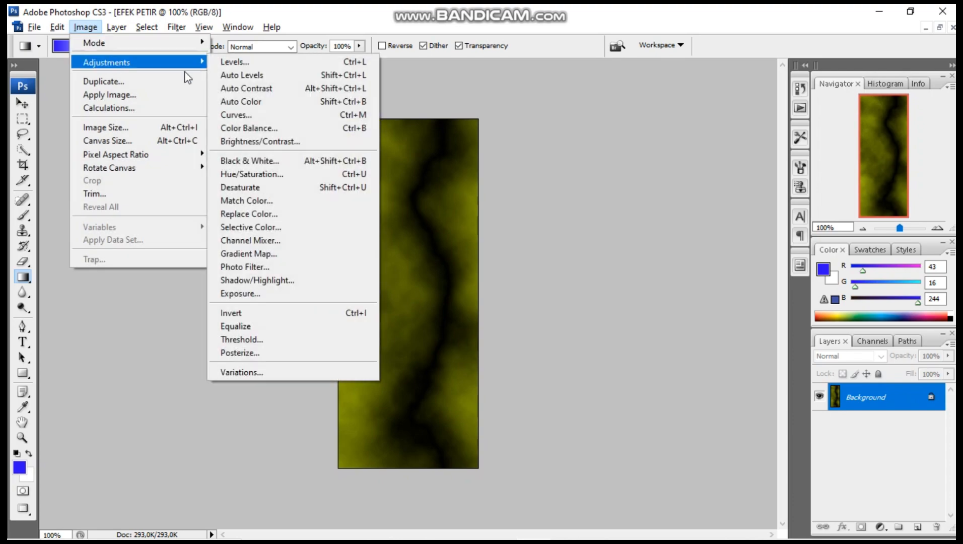
left_click(271, 316)
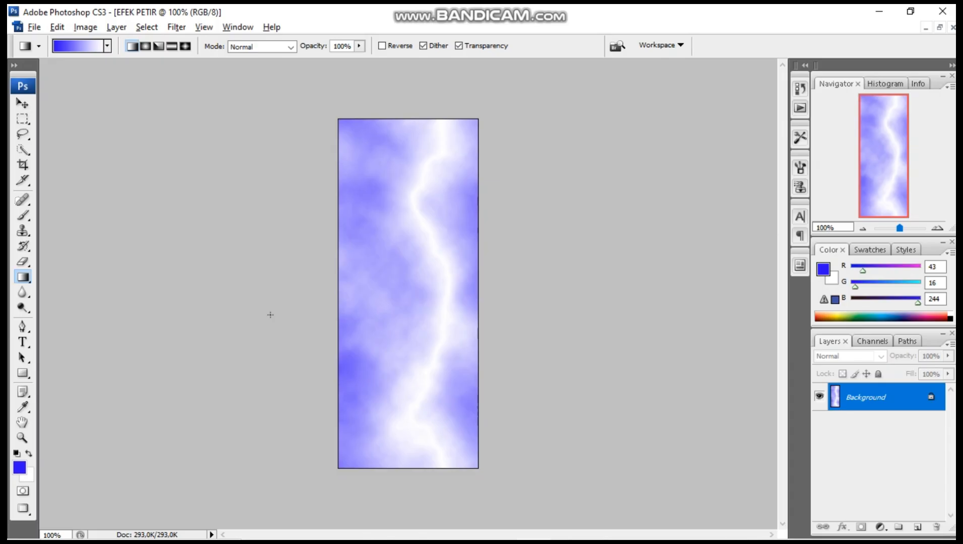
Apply a Levels adjustment to the RGB channel with the midtone input level set to 0,10.
left_click(83, 27)
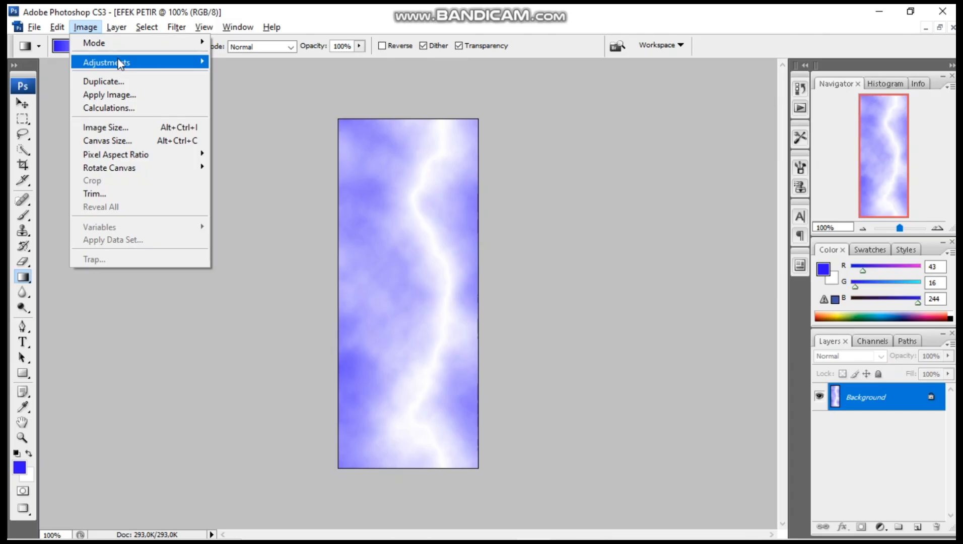
mouse_move(123, 63)
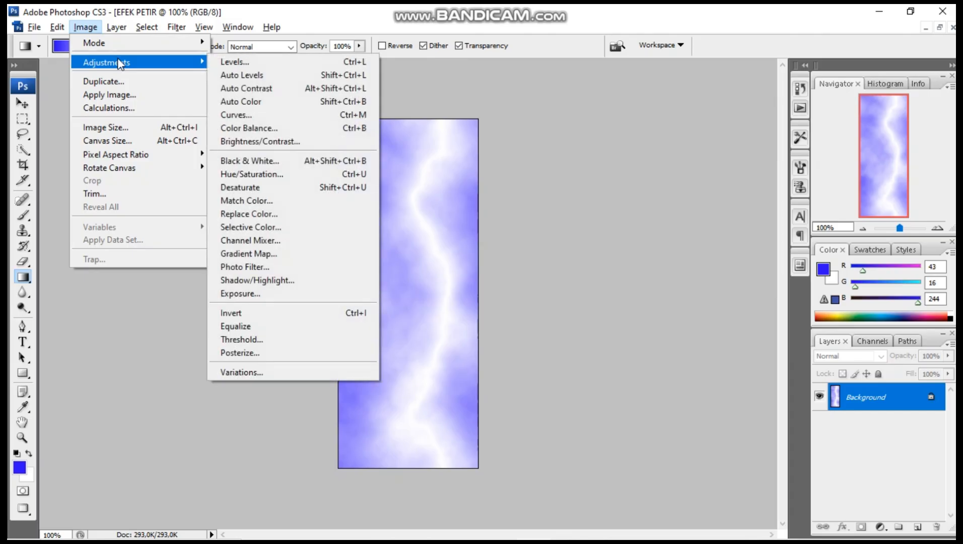
left_click(254, 65)
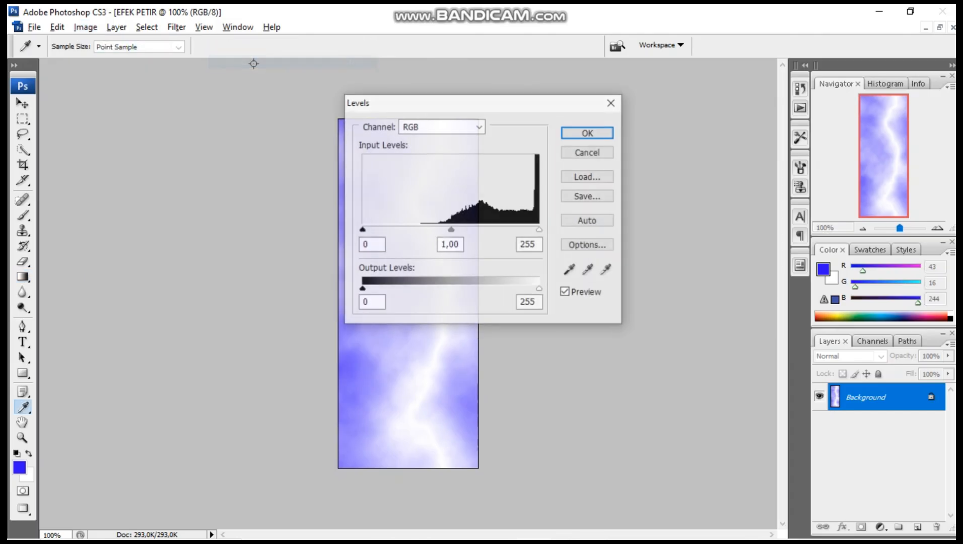
double_click(462, 241)
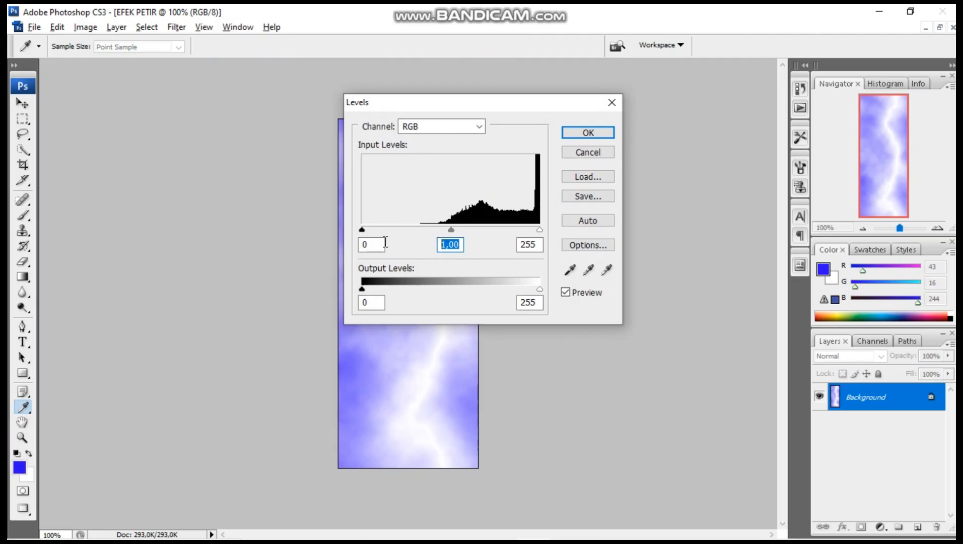
type("0,1")
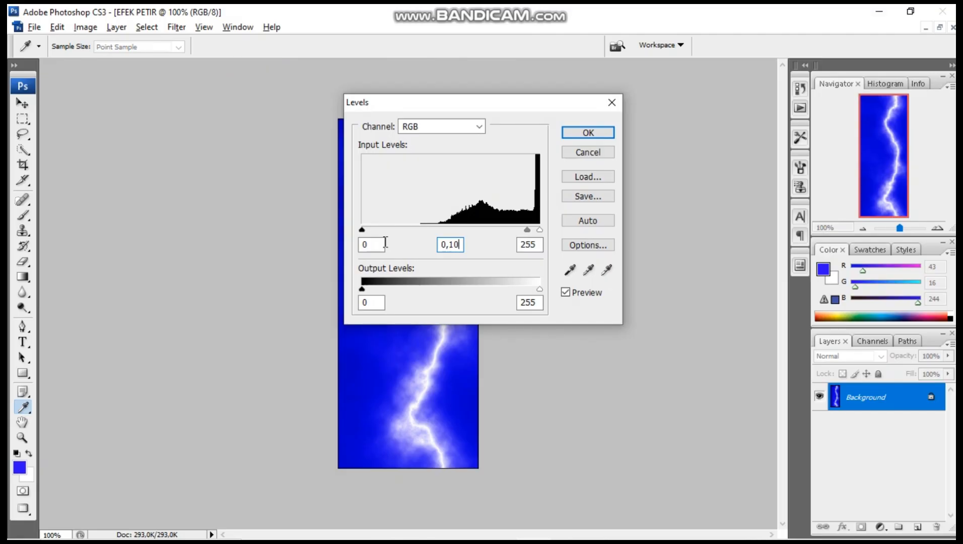
left_click(610, 132)
key("g")
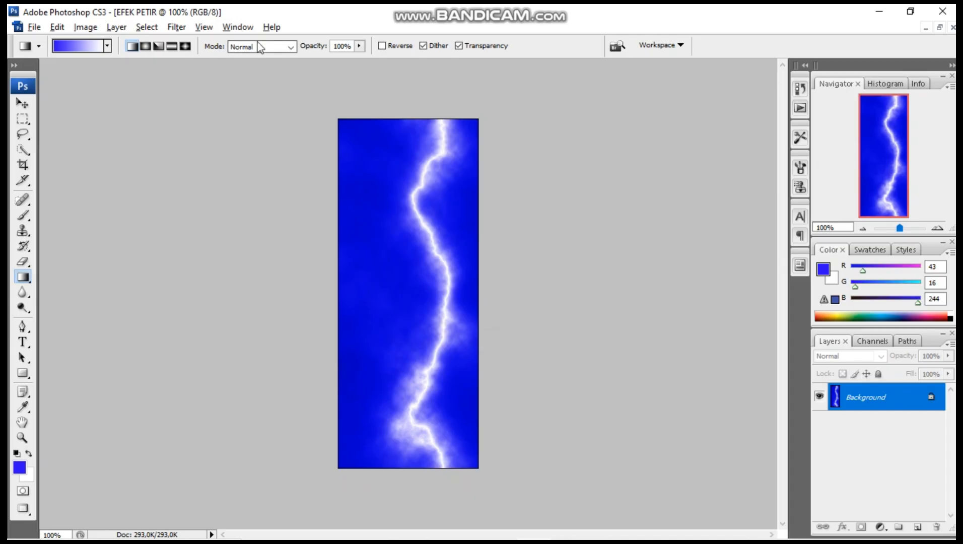
Apply a Color Balance adjustment to the midtones with color levels -34, -24 and 100.
left_click(85, 26)
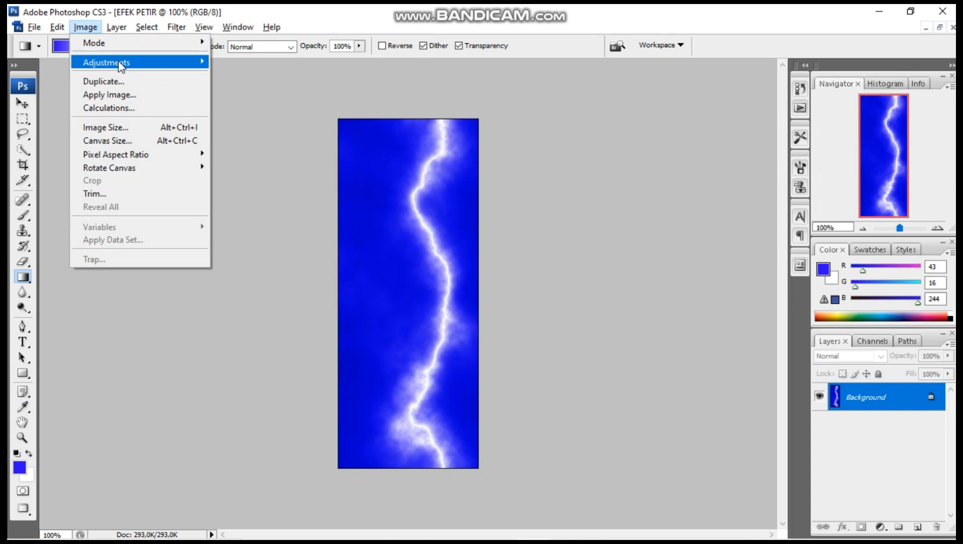
mouse_move(121, 63)
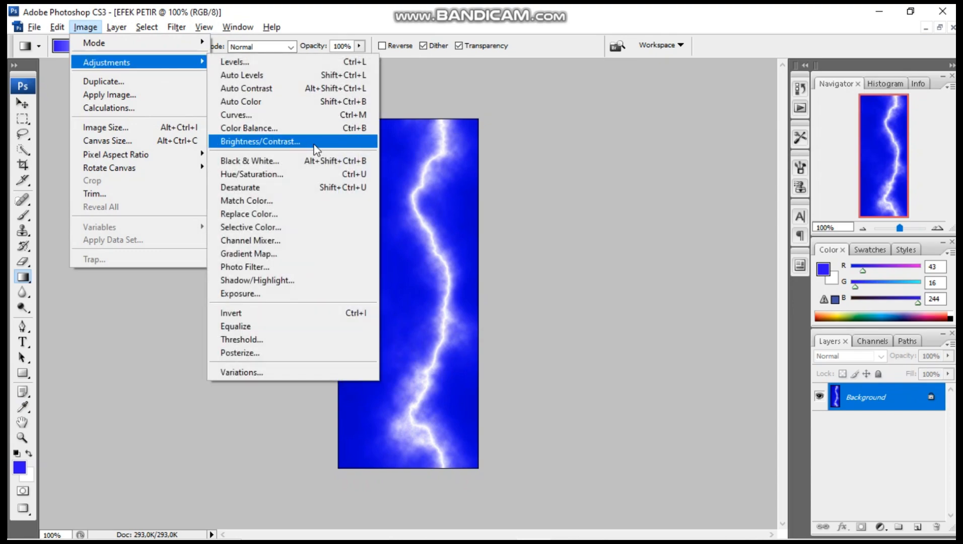
left_click(312, 132)
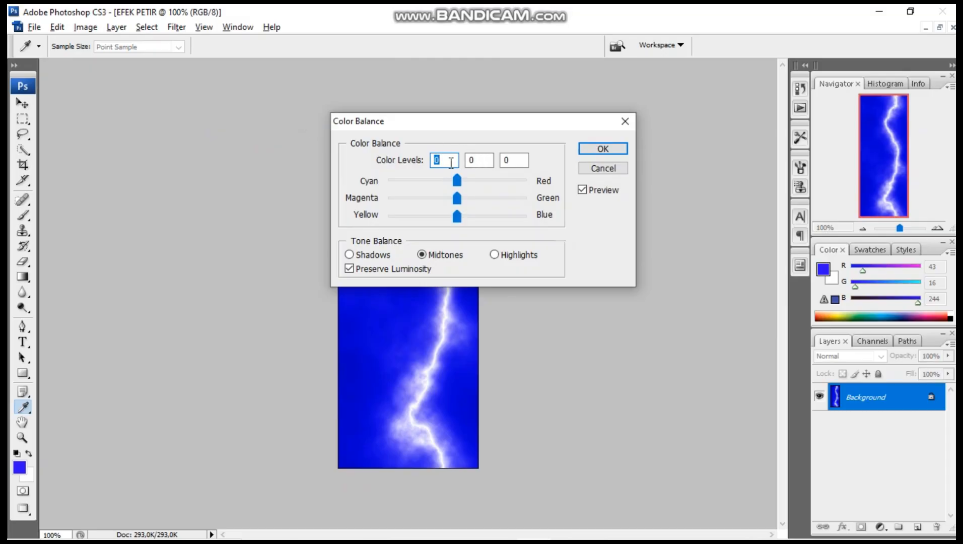
type("-34")
key("Tab")
type("-24")
key("Tab")
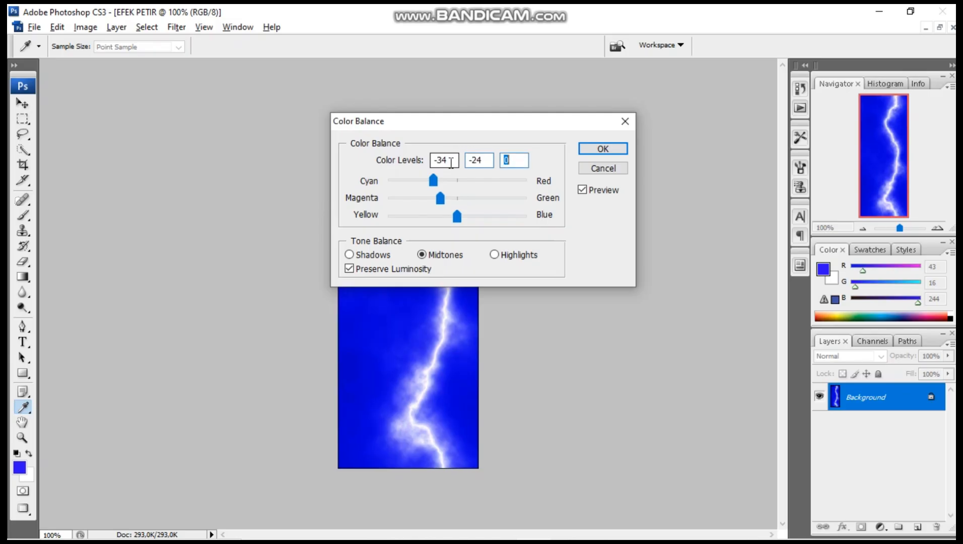
type("100")
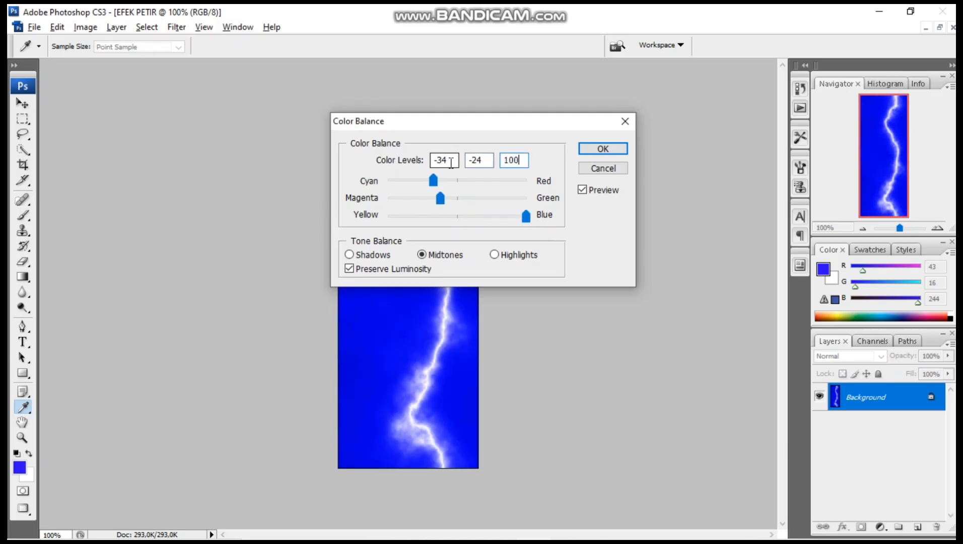
left_click(604, 148)
key("g")
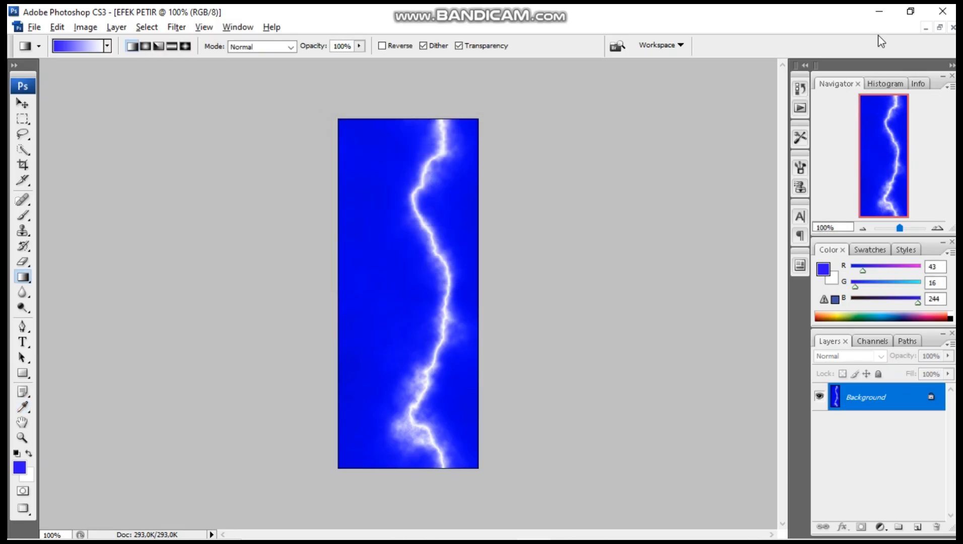
Restore the lightning document to a floating window, open orang orang.jpg from Pictures and place its window beside it.
left_click(941, 29)
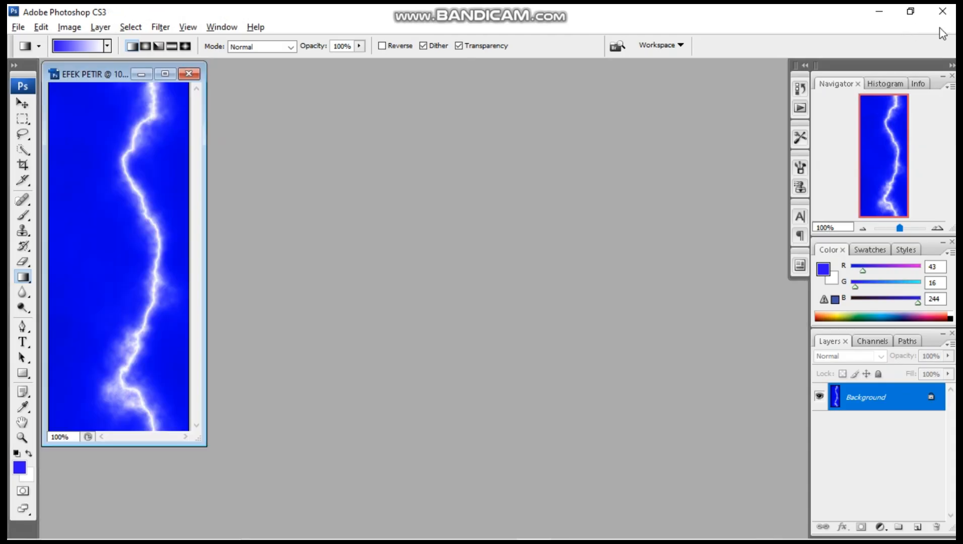
left_click(18, 27)
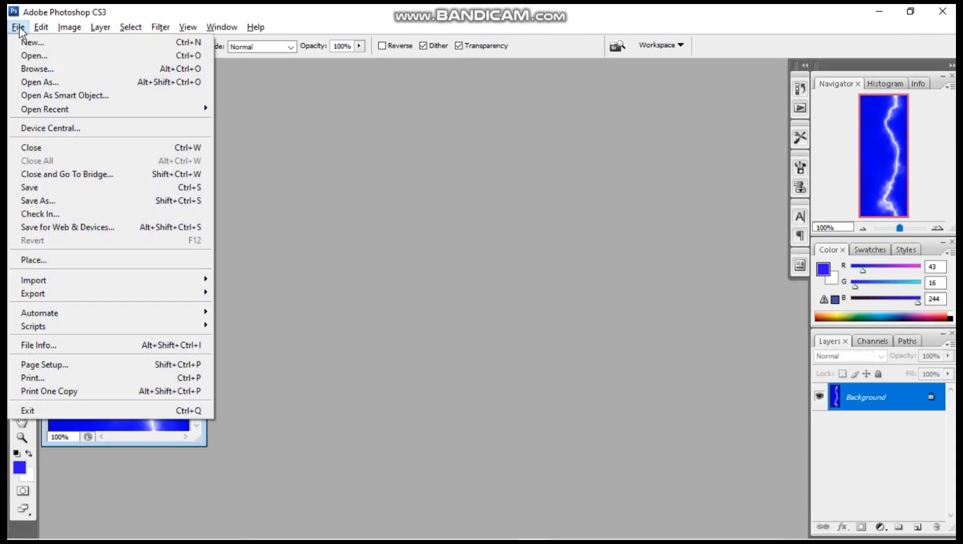
left_click(25, 57)
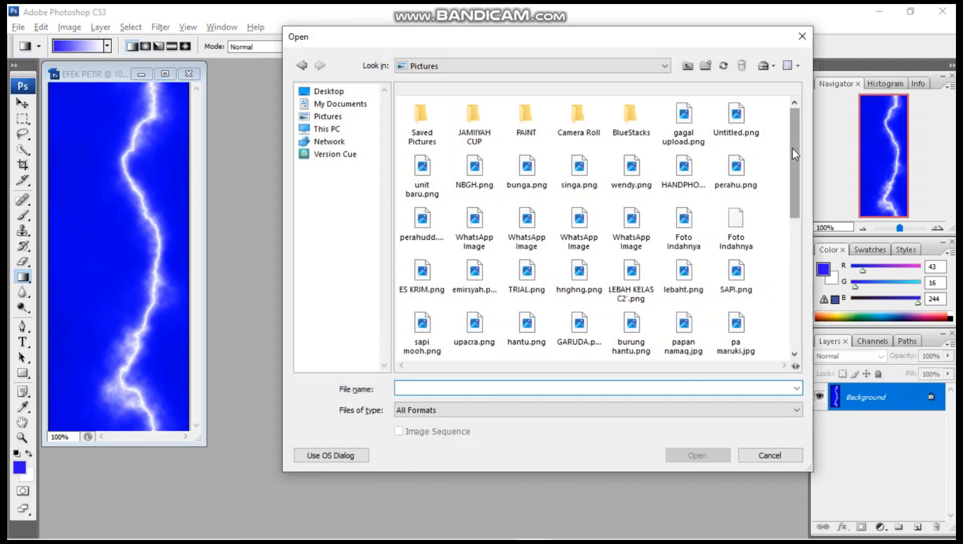
left_click_drag(792, 147, 783, 297)
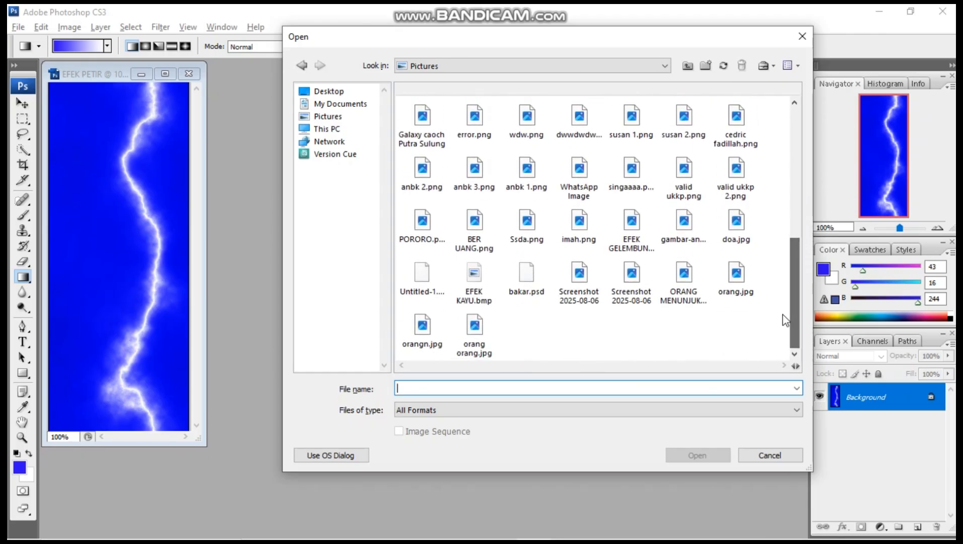
left_click(474, 335)
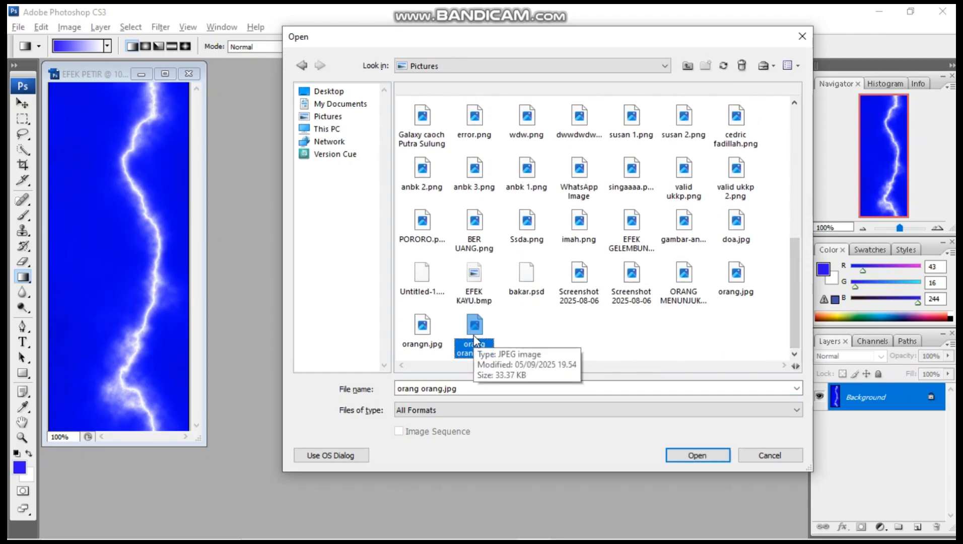
left_click(699, 457)
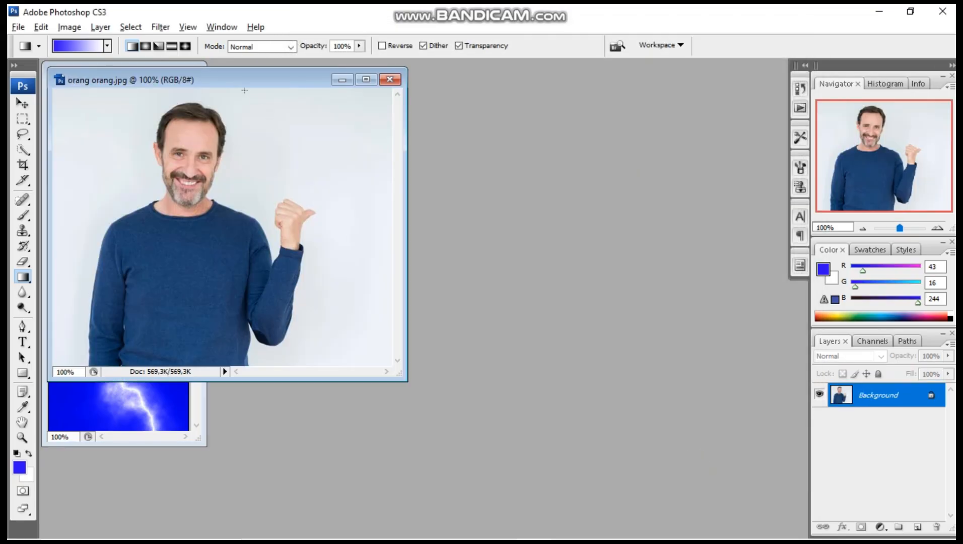
left_click_drag(237, 81, 428, 112)
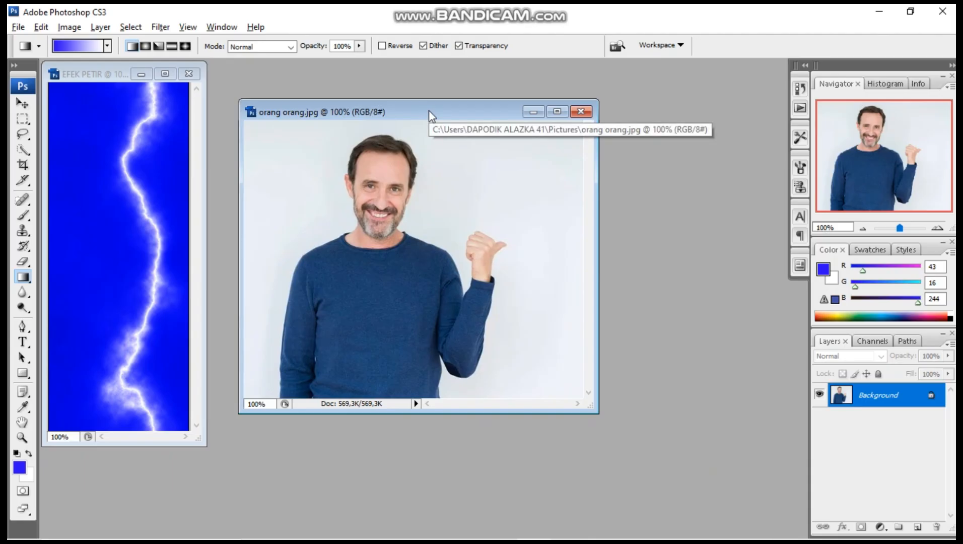
Copy the lightning image into orang orang.jpg as a new layer, placed over the right part of the man's photo.
left_click(54, 112)
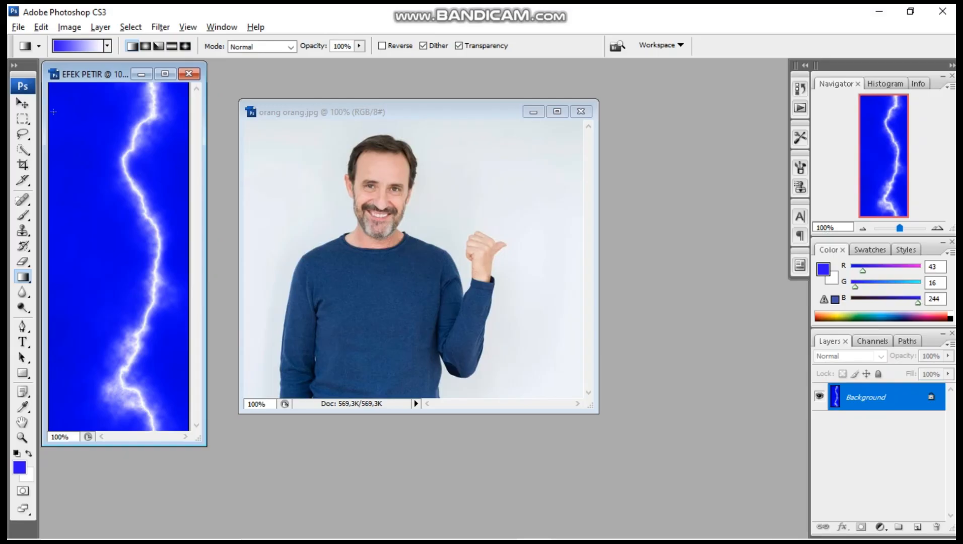
left_click(21, 105)
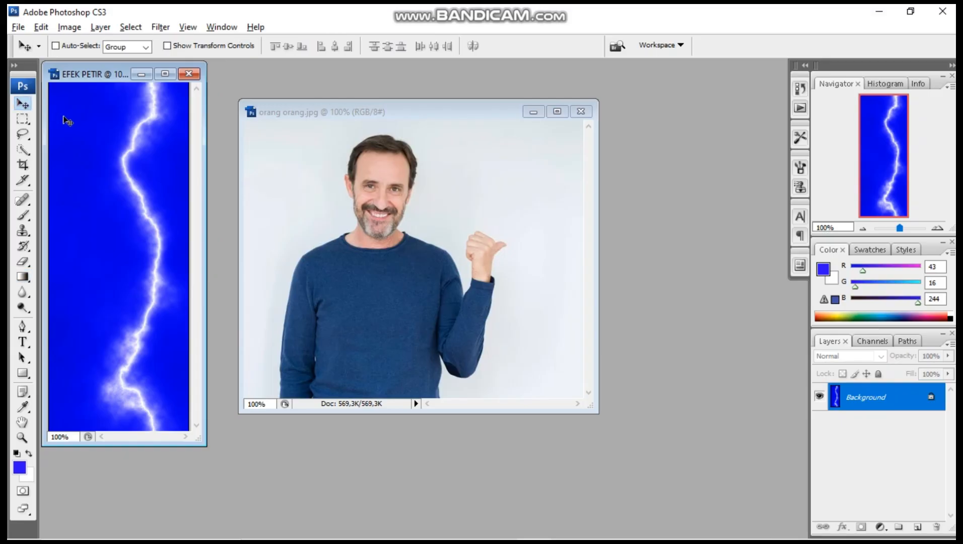
left_click_drag(79, 137, 450, 176)
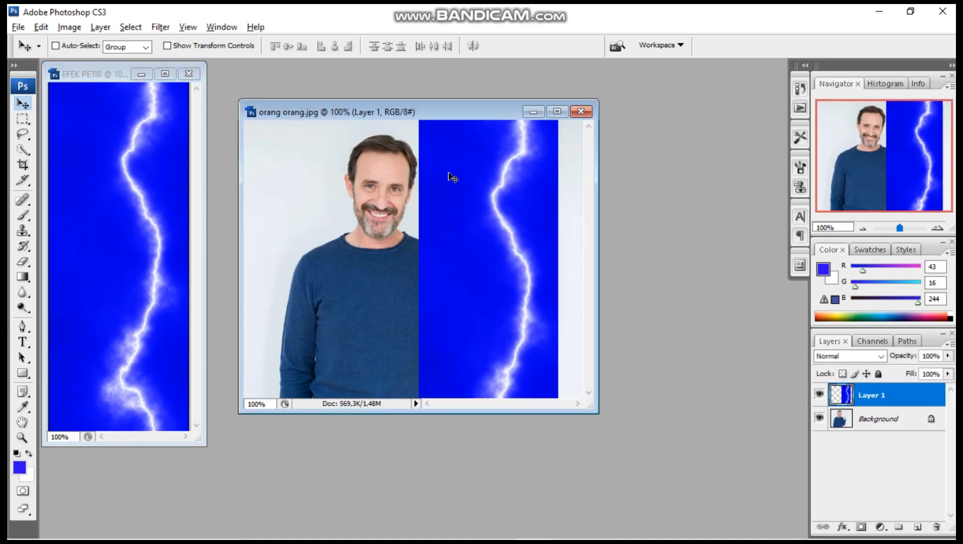
Maximize the photo's document window and set the lightning layer's blend mode to Screen.
left_click(563, 109)
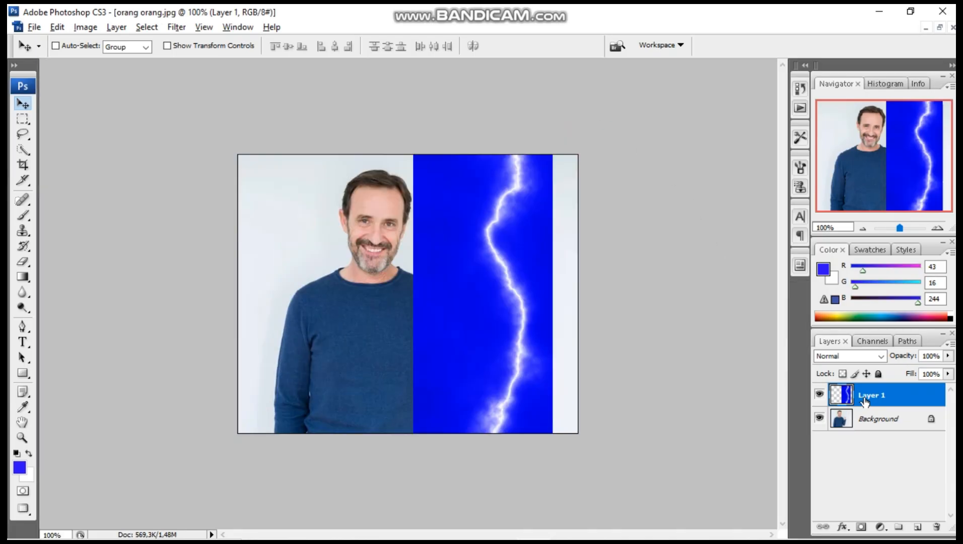
left_click(882, 357)
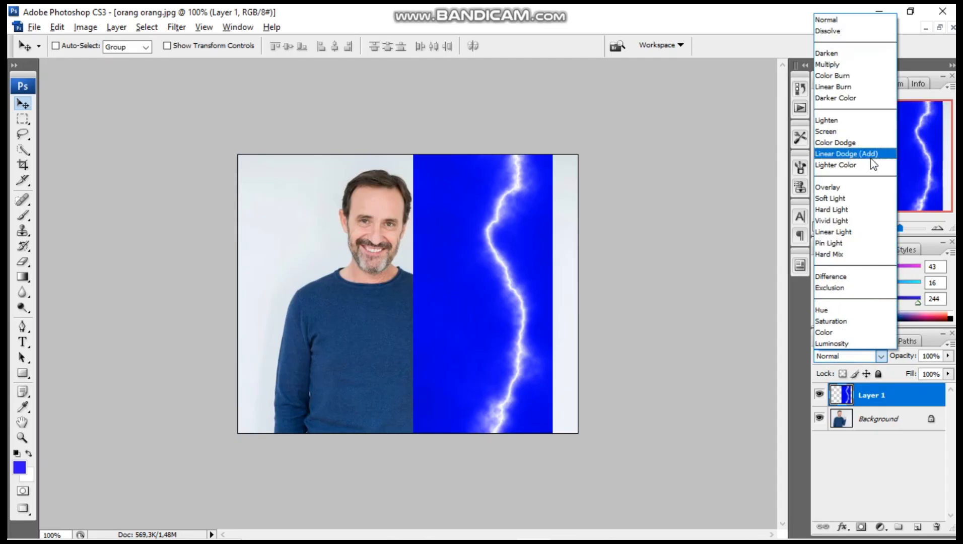
left_click(862, 132)
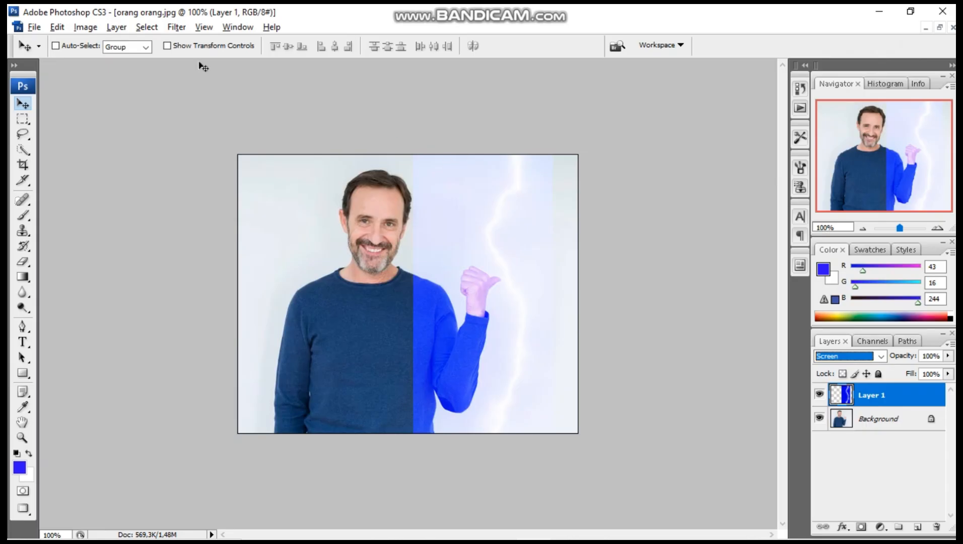
Free-transform the lightning layer to about 51% width and 42% height, position it just above the man's raised hand and apply the transformation.
left_click(59, 30)
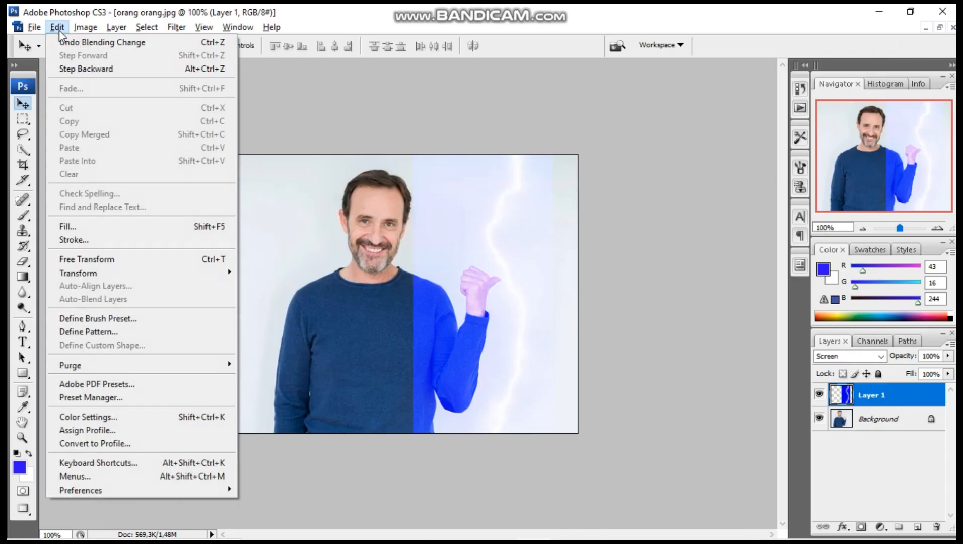
left_click(92, 258)
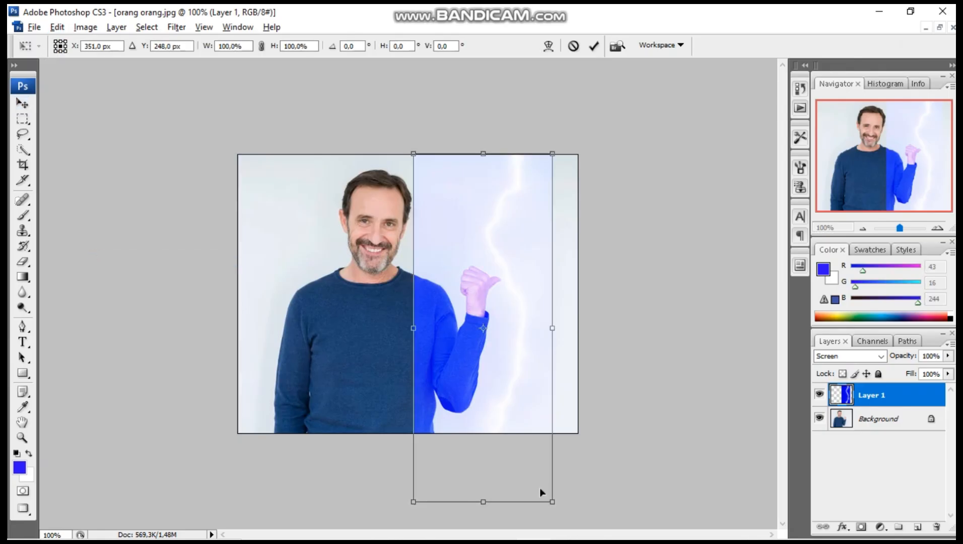
left_click_drag(552, 501, 485, 299)
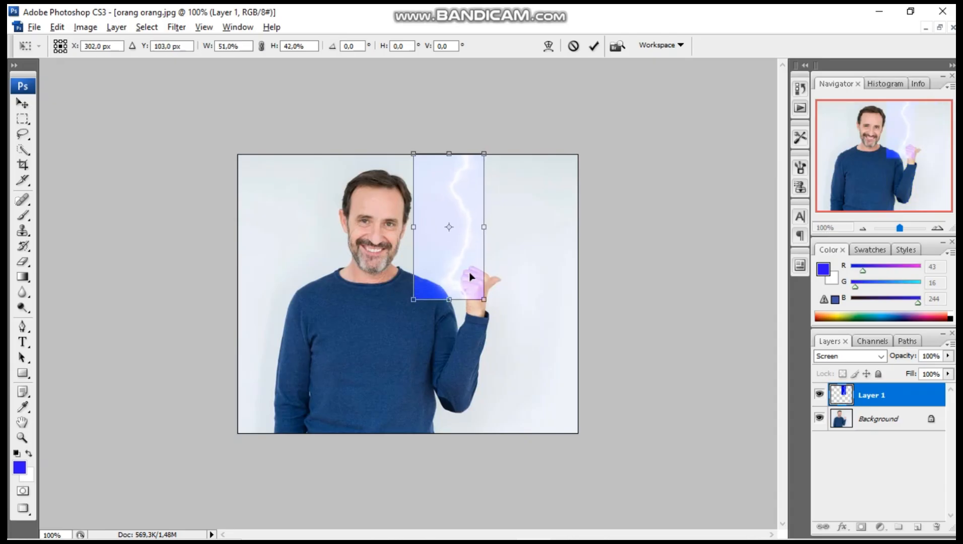
left_click_drag(460, 266, 481, 230)
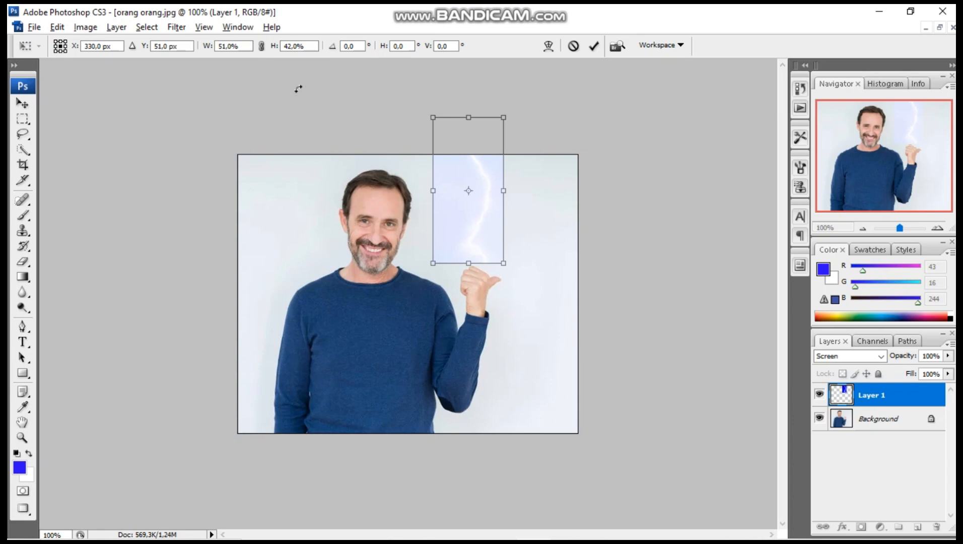
left_click(22, 134)
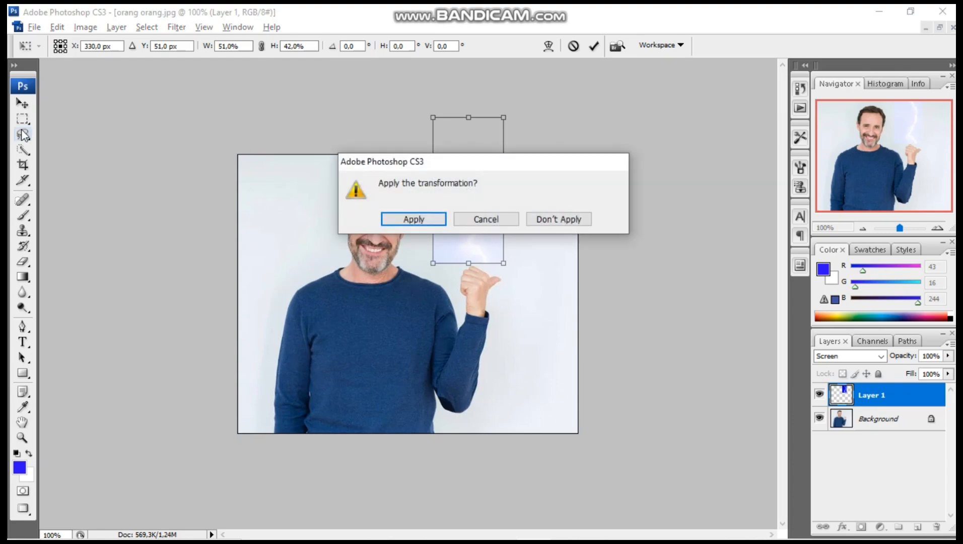
key("Return")
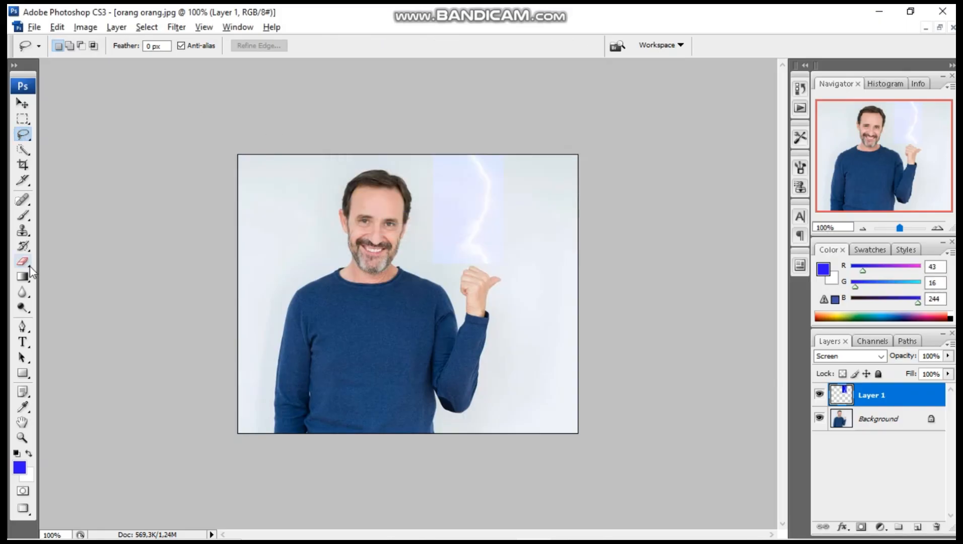
Add the blue text "Selesai" and place it fully inside the photo's lower right, across the man's sweater.
left_click(24, 345)
left_click(495, 404)
type("Se")
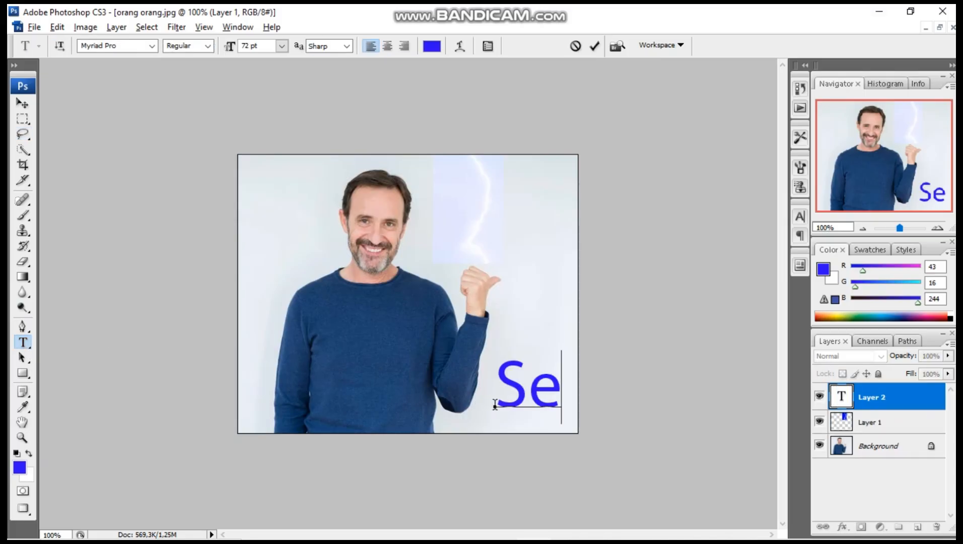
type("lamat")
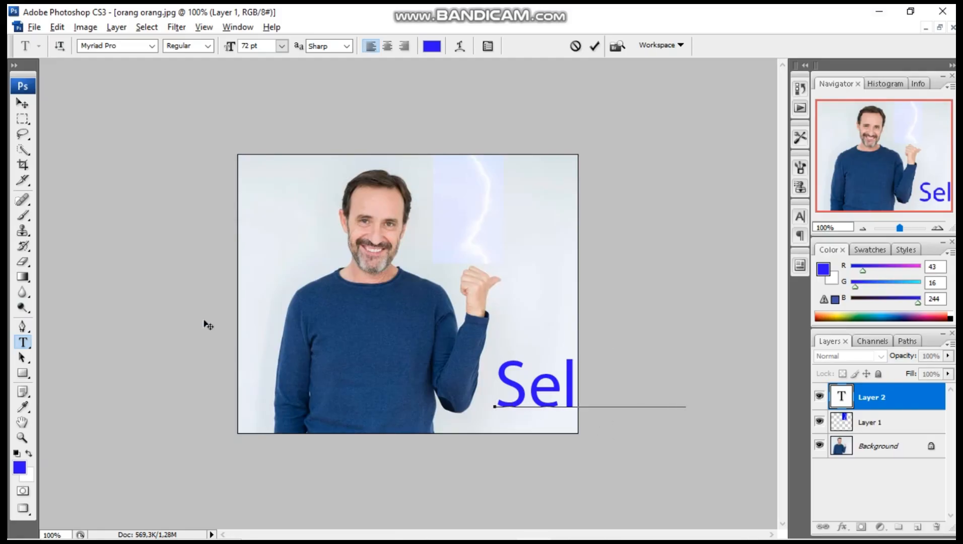
left_click(22, 103)
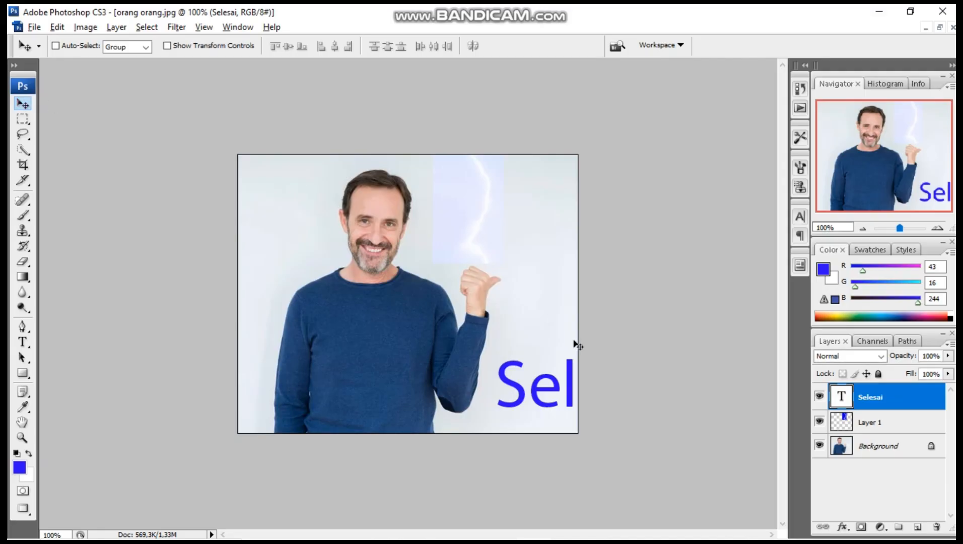
left_click_drag(557, 366, 441, 386)
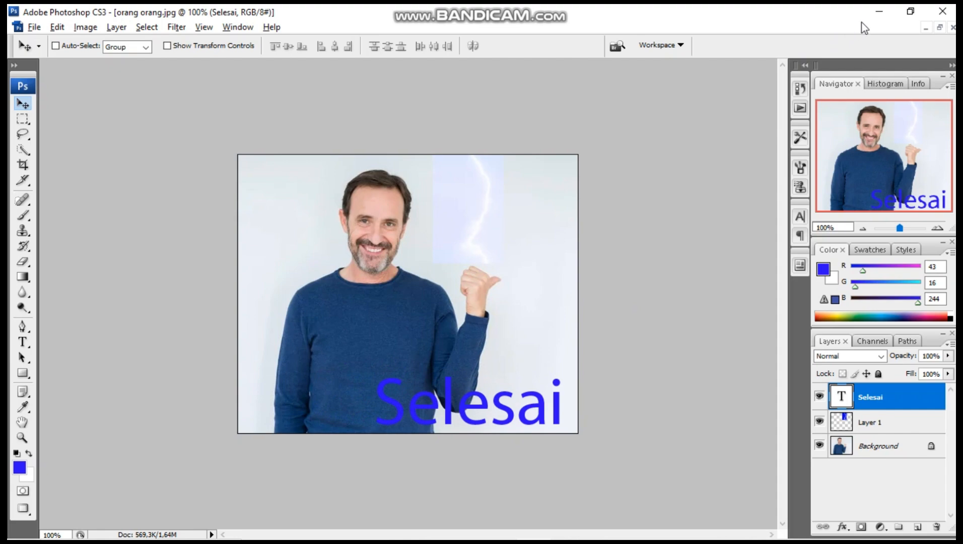
Save a layered PSD in Pictures, named with the person's name followed by "ASTS PRAKTEK EFEK PETIR", with Maximize compatibility on.
left_click(34, 27)
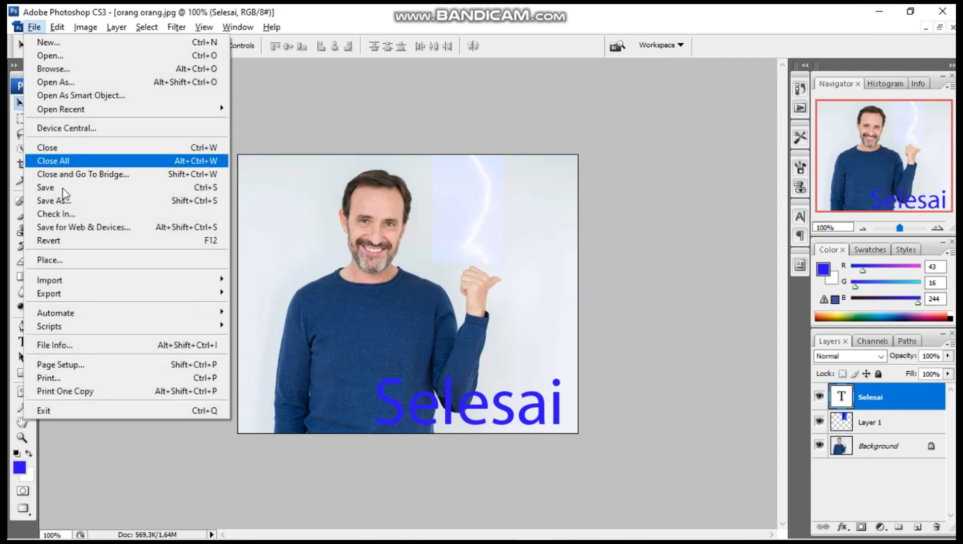
left_click(67, 200)
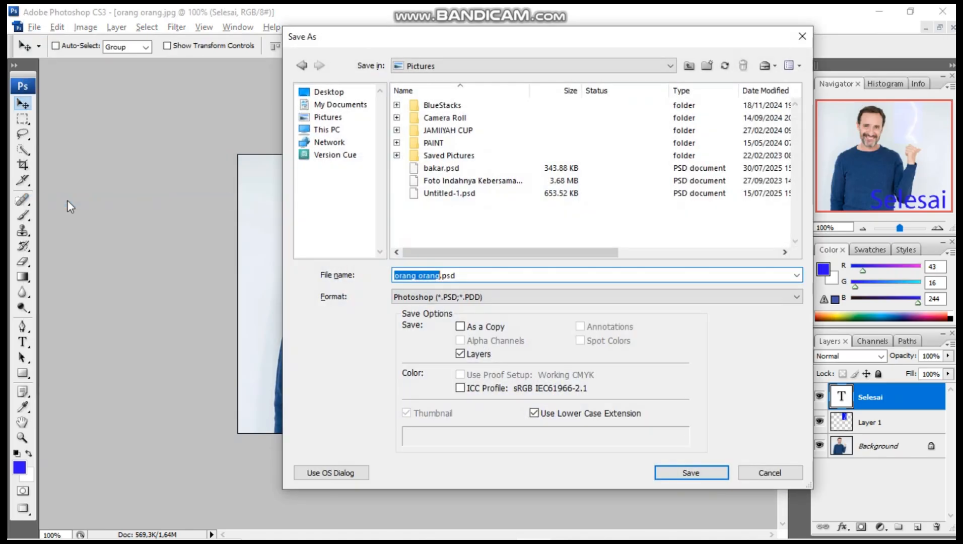
type("ASTS")
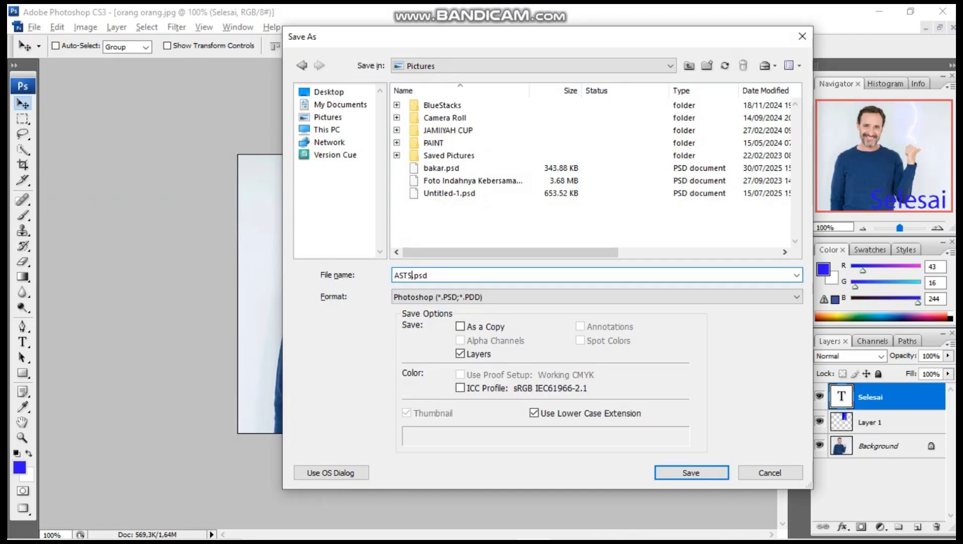
type(" PRAKTEK EFEK PETIR")
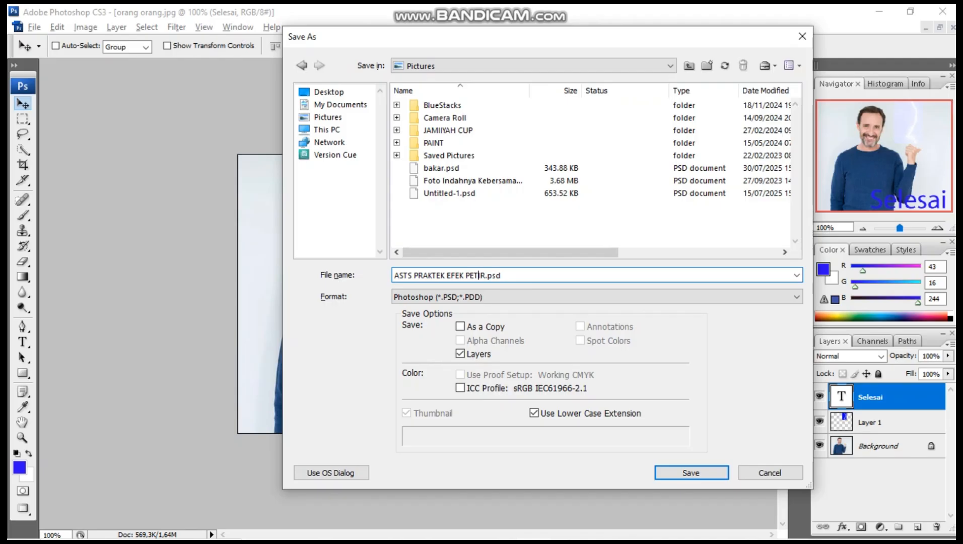
type("PAK YANUA")
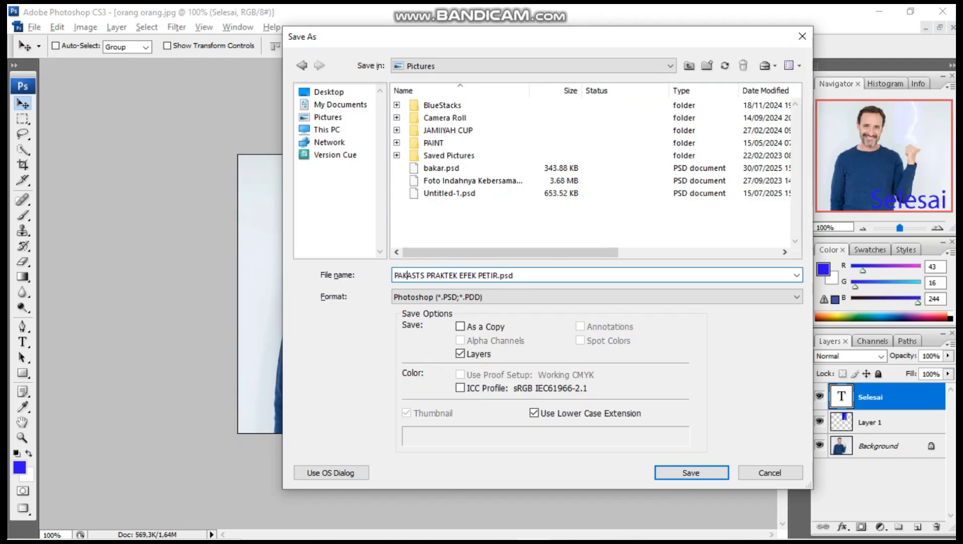
type("R")
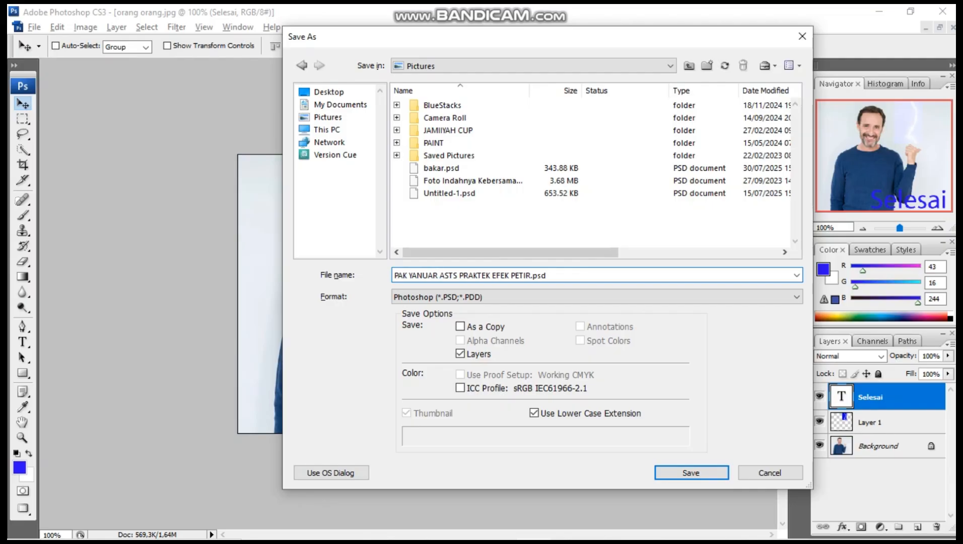
left_click(708, 474)
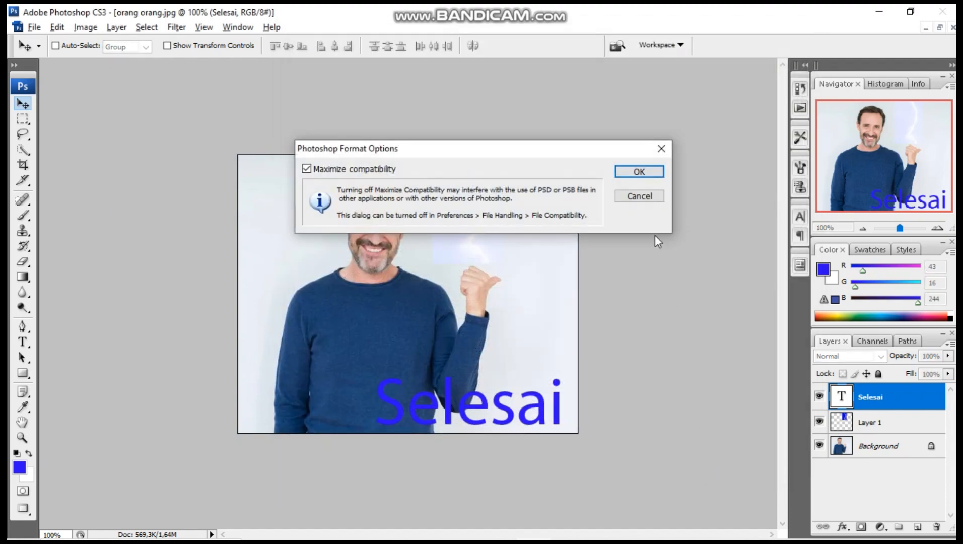
left_click(639, 171)
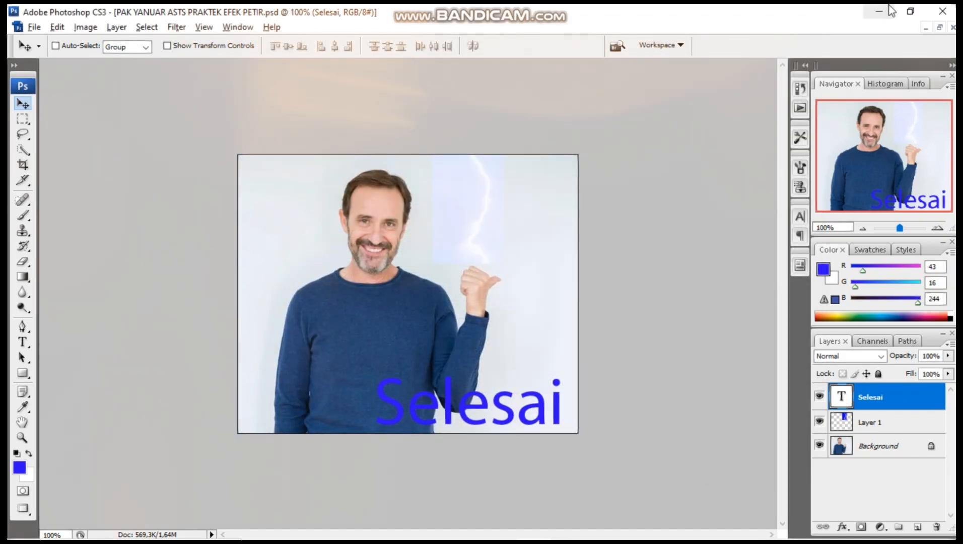